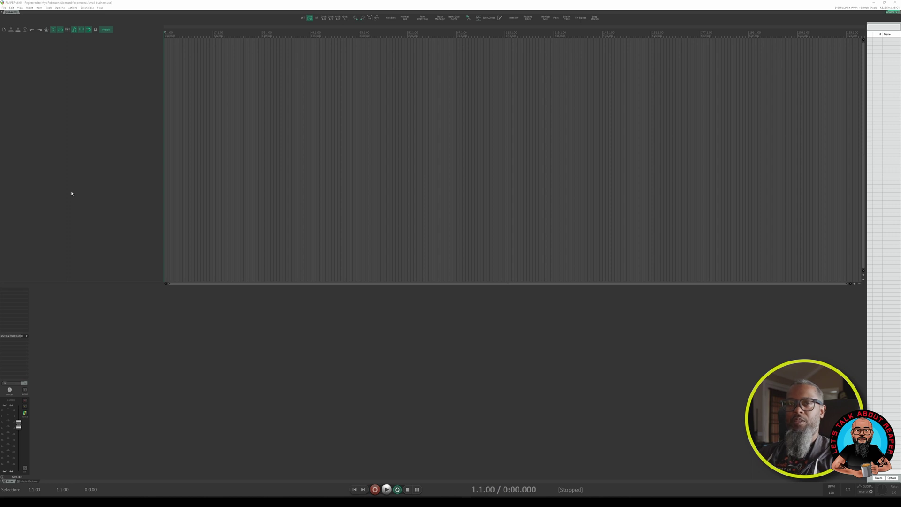
Insert ten new tracks, Track 1 to Track 10, at once
right_click(42, 83)
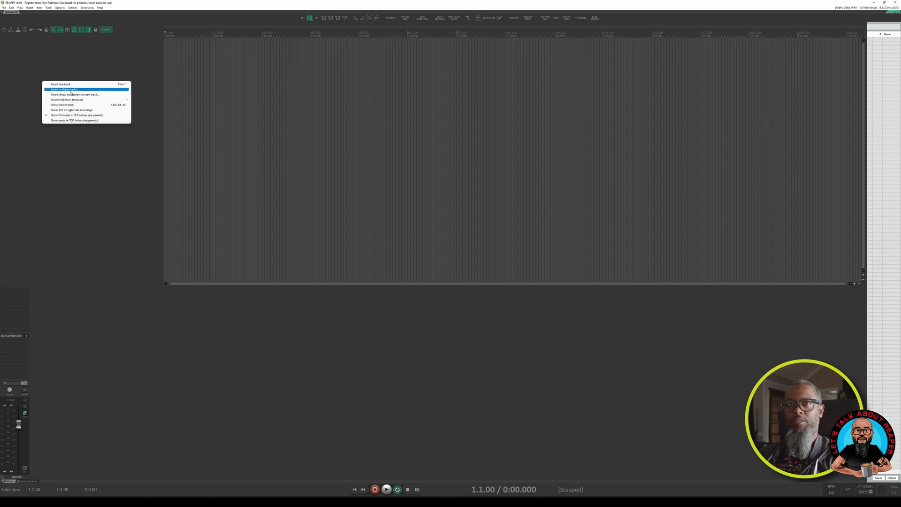
click(65, 89)
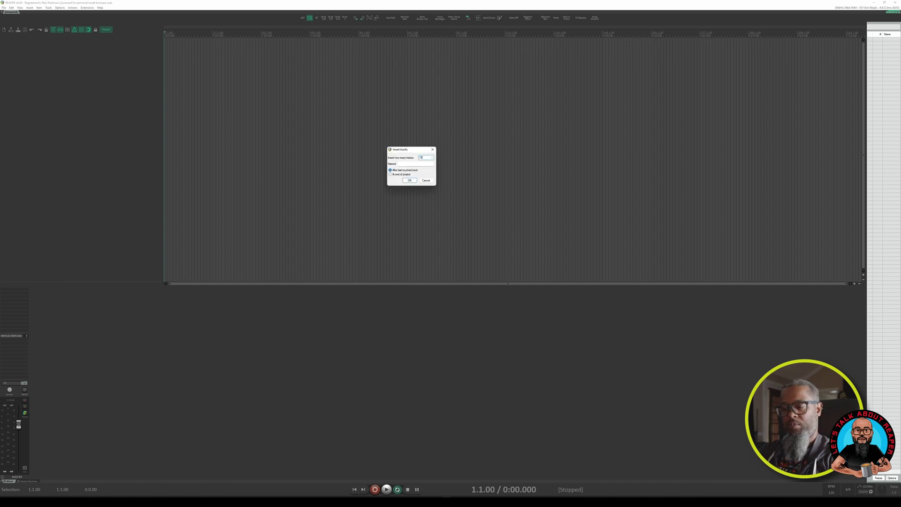
click(416, 164)
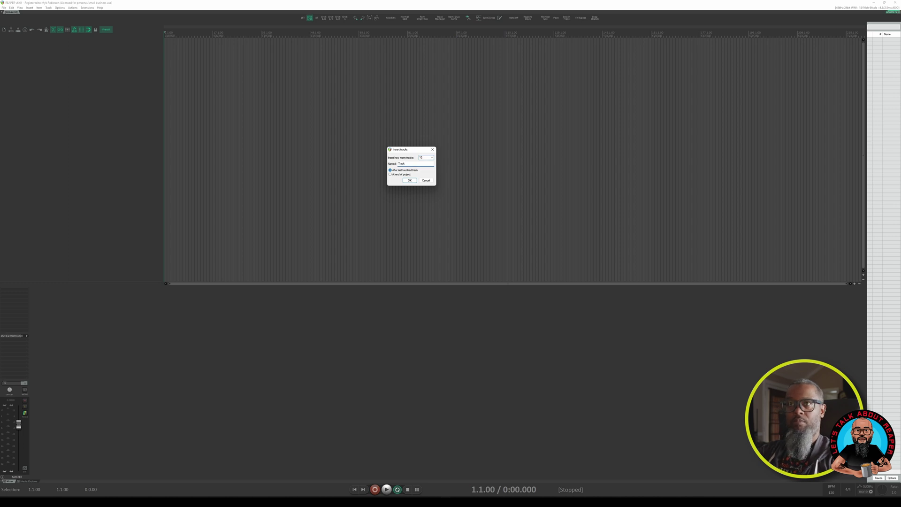
key(Return)
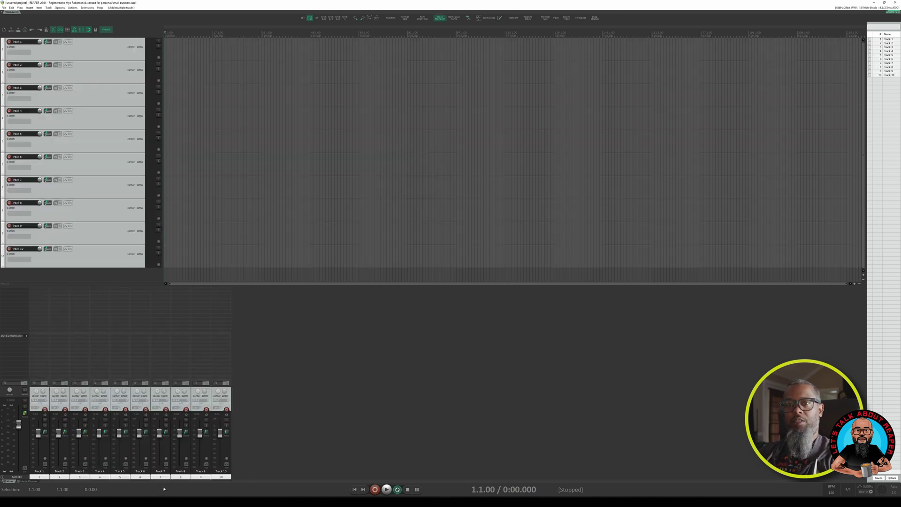
Add an eleventh track and name it 'Bus'
double_click(269, 467)
double_click(247, 473)
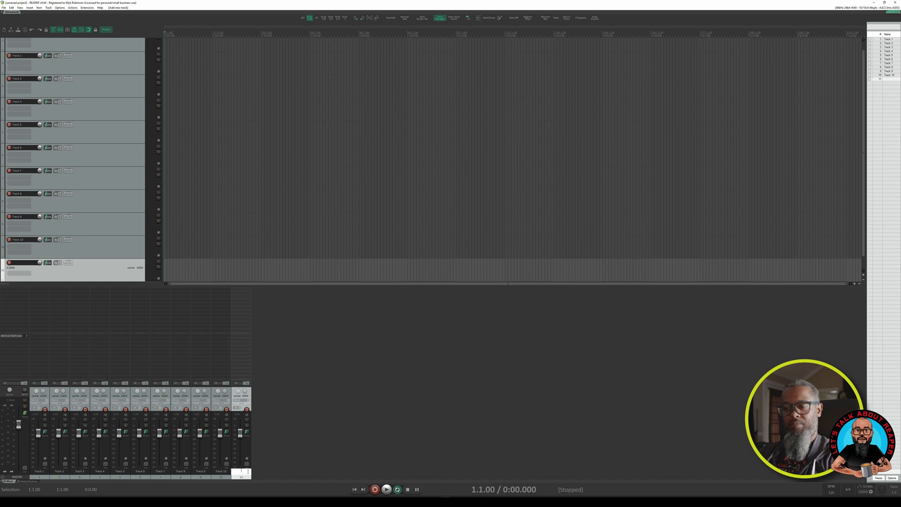
text(Bus)
key(Return)
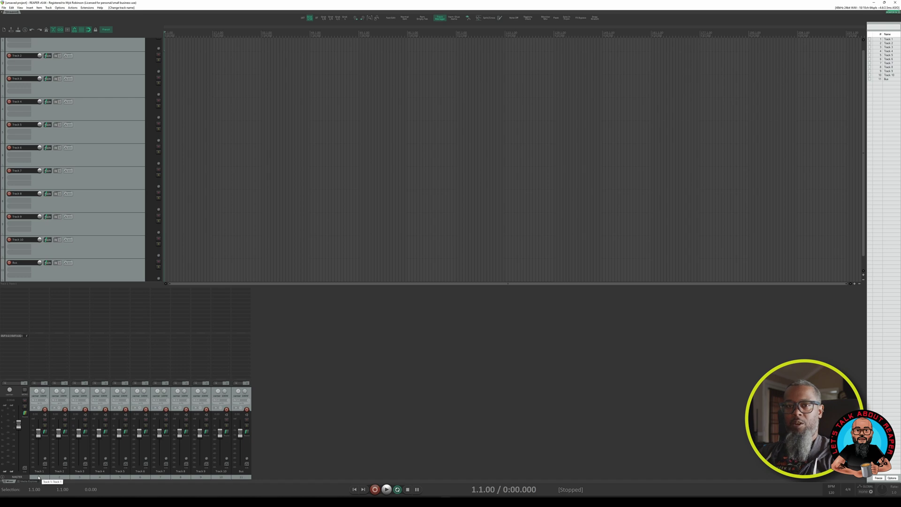
Select Tracks 1–10 and route them all to the Bus track in one drag
click(39, 478)
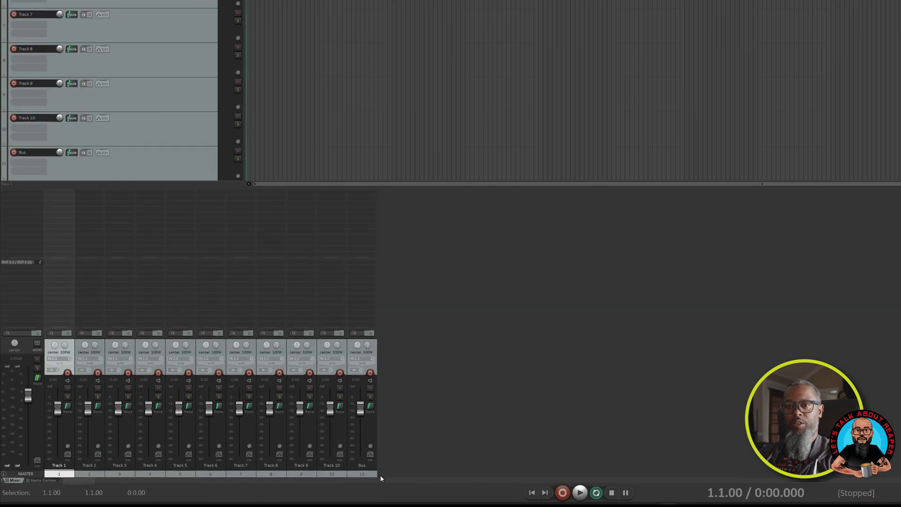
shift+click(223, 478)
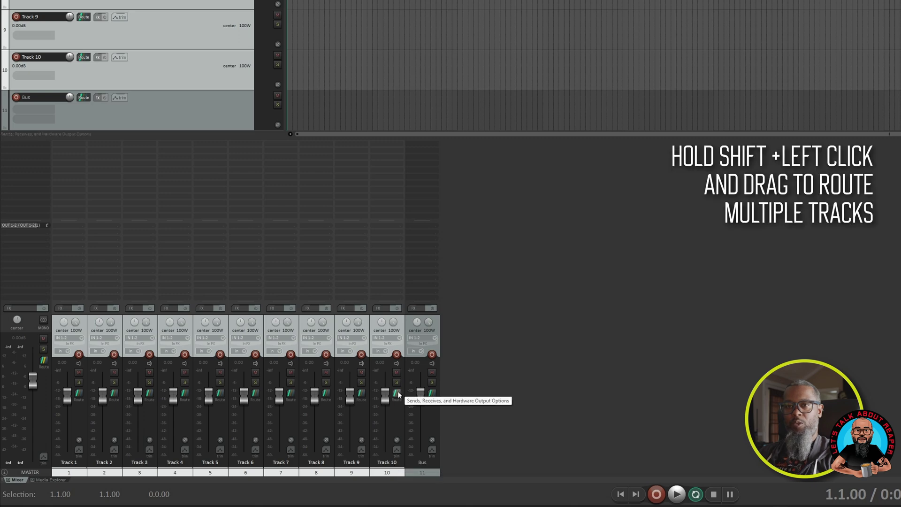
drag(398, 396, 435, 400)
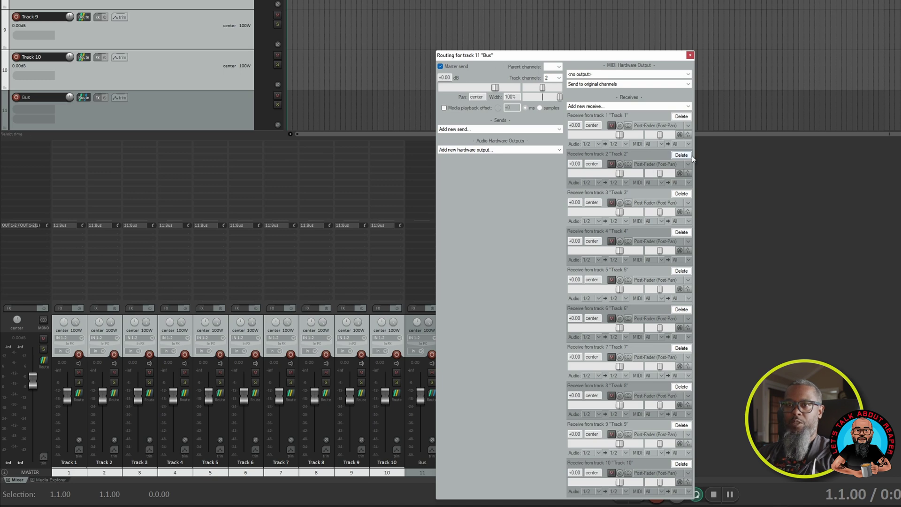
Delete the receives from Tracks 1, 2 and 3 in the Bus routing window
click(683, 118)
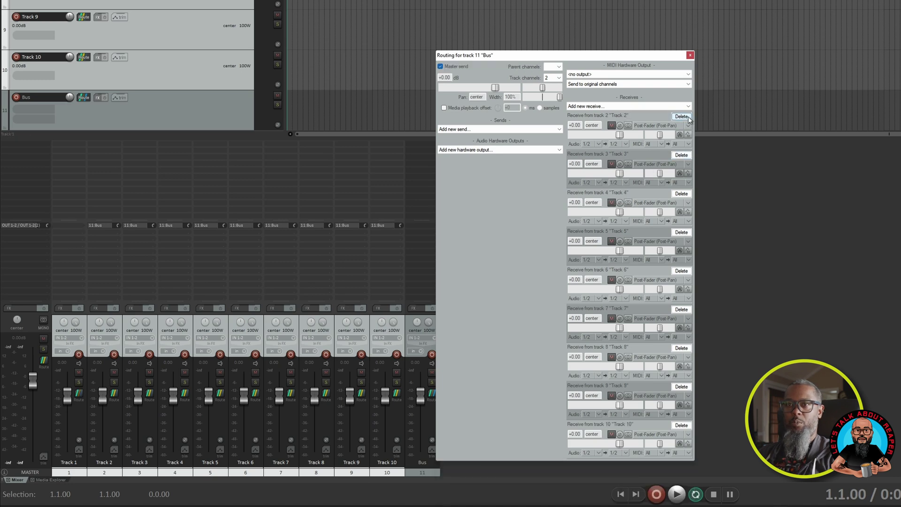
click(684, 117)
click(684, 118)
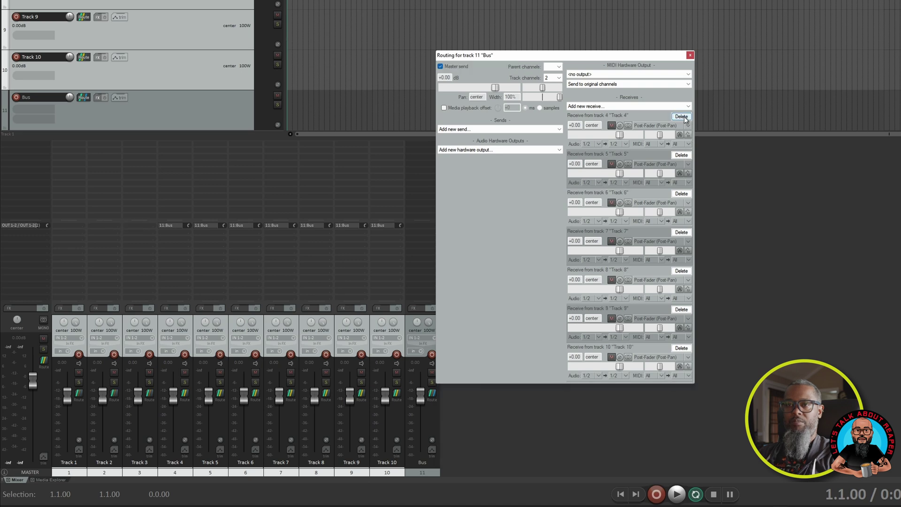
click(690, 55)
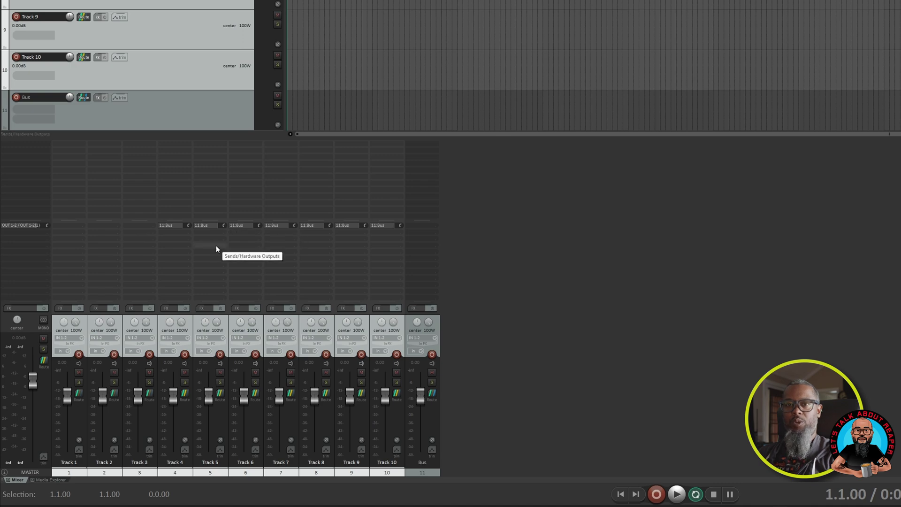
Remove the Bus sends from Tracks 5, 6 and 7 in the mixer strips
alt+click(207, 225)
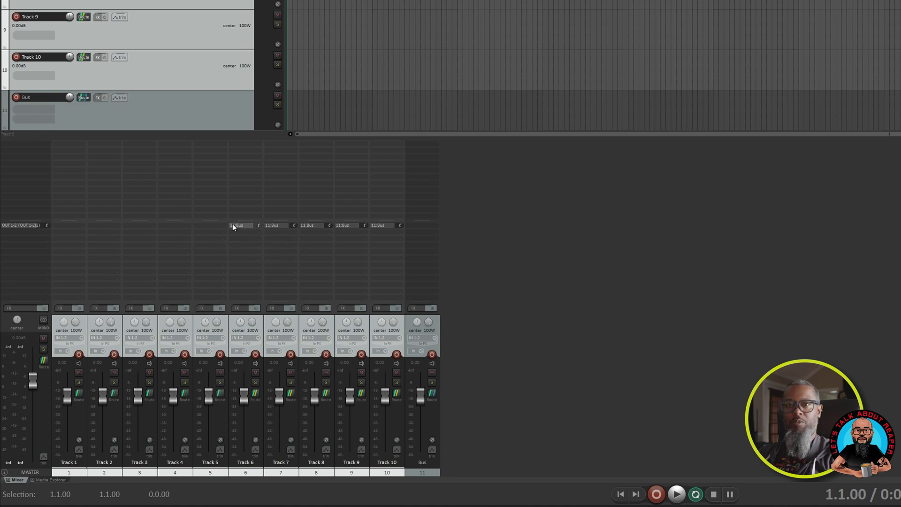
alt+click(240, 226)
alt+click(275, 225)
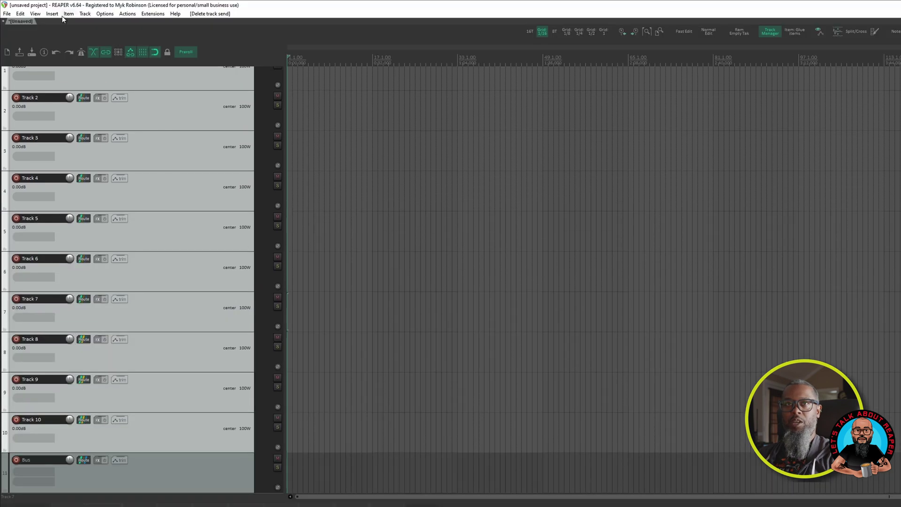
In the Routing Matrix, delete the Bus sends from Tracks 8, 9 and 10
click(35, 13)
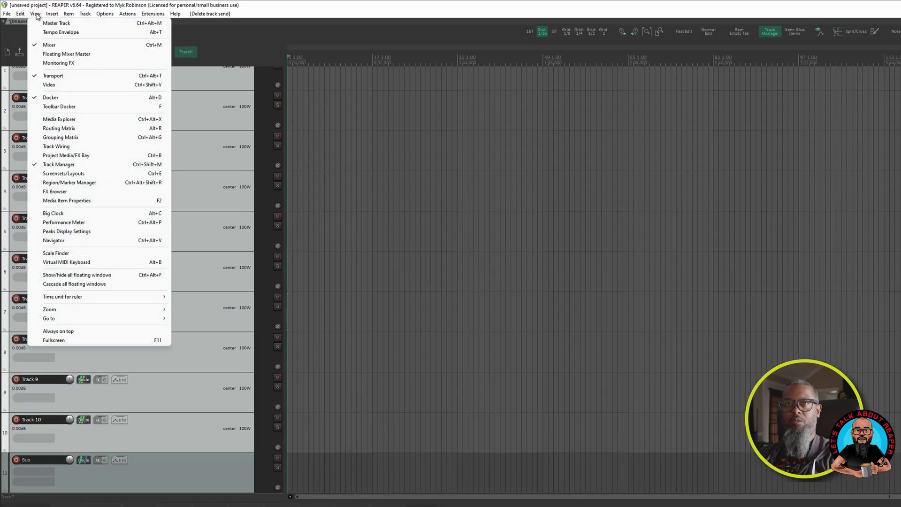
click(64, 128)
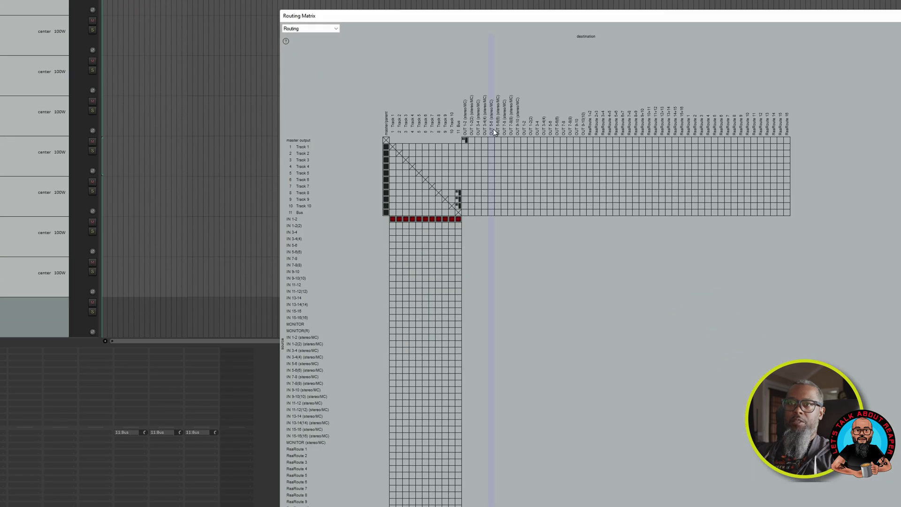
mouse_move(458, 196)
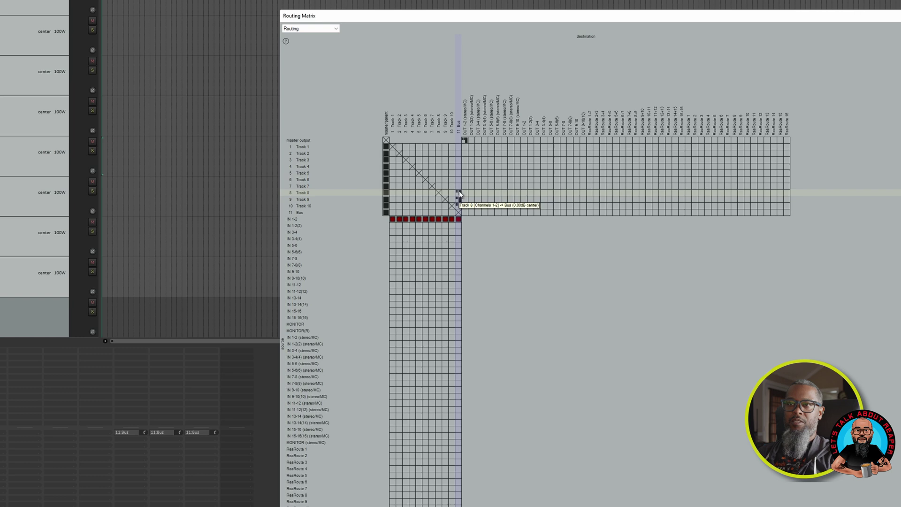
right_click(459, 192)
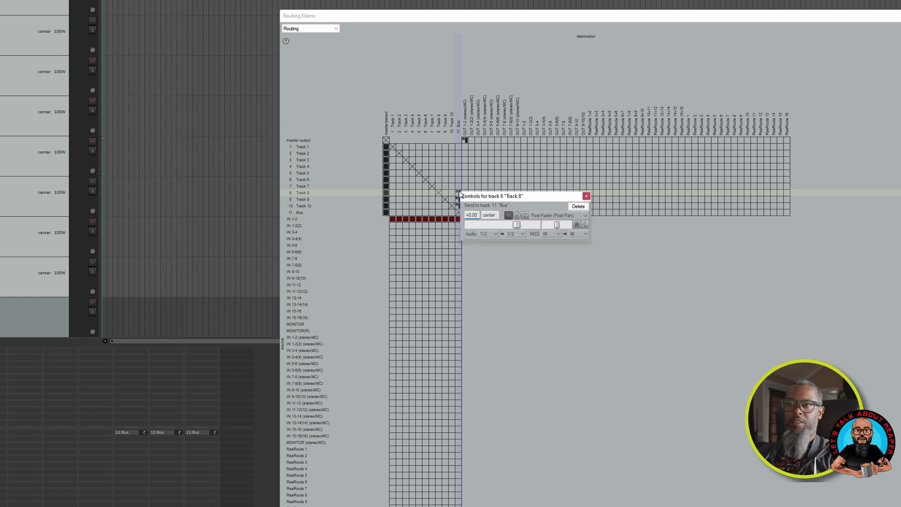
click(584, 207)
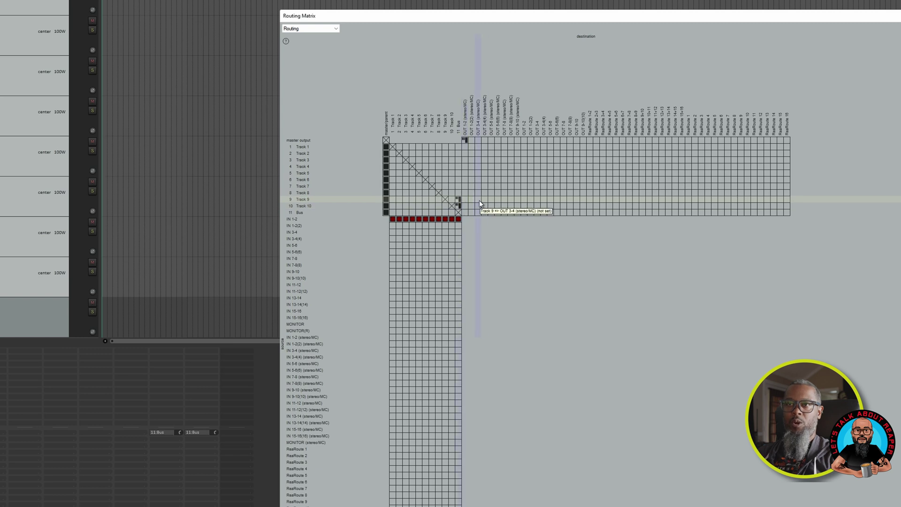
click(459, 199)
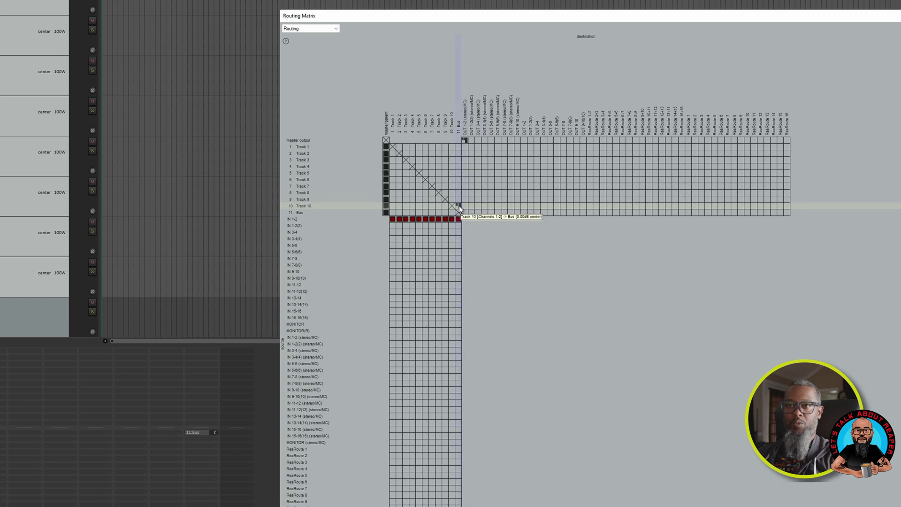
click(459, 207)
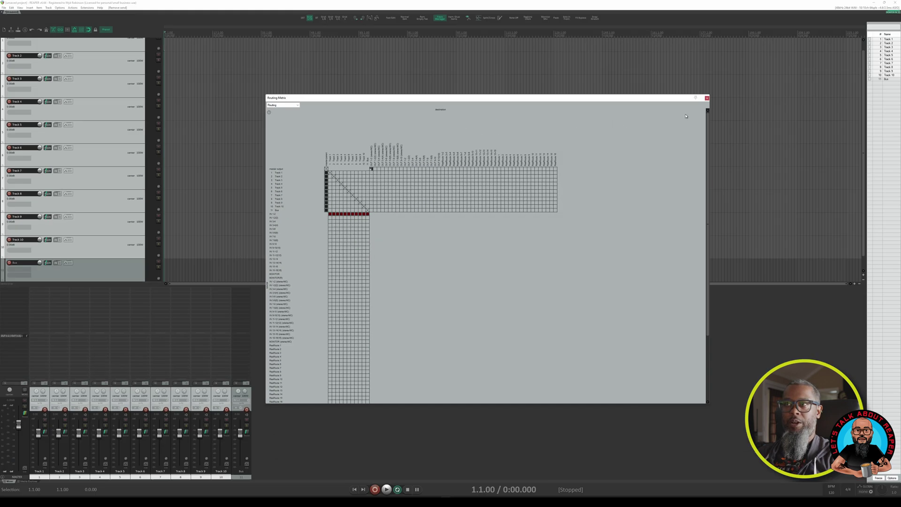
Close the Routing Matrix and select Track 10 in the mixer
click(708, 98)
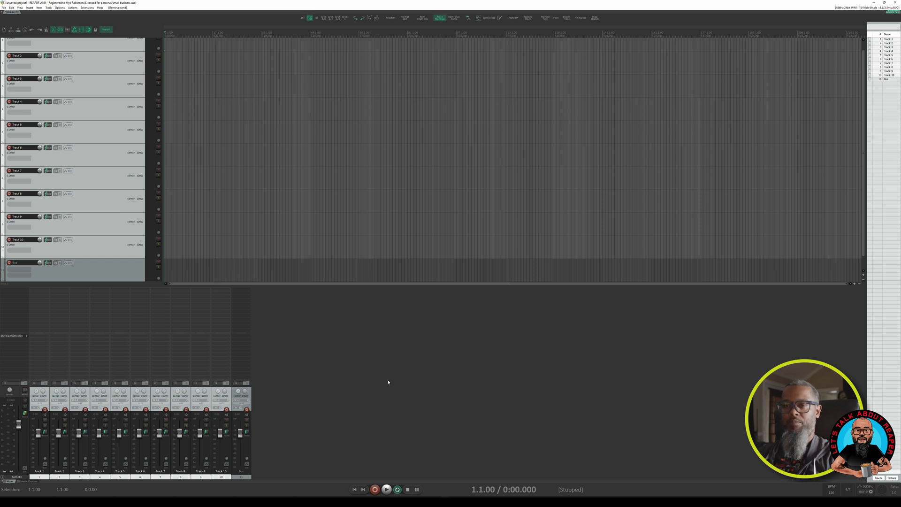
click(223, 477)
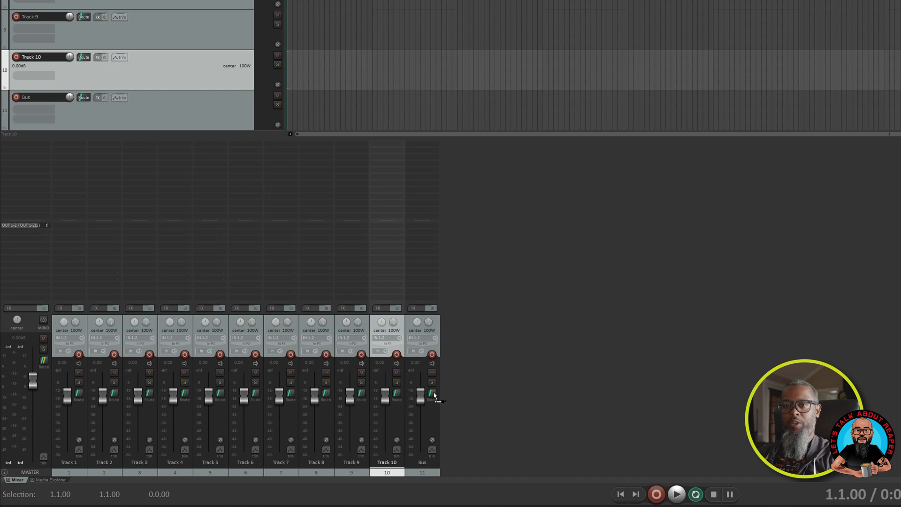
drag(434, 395, 434, 397)
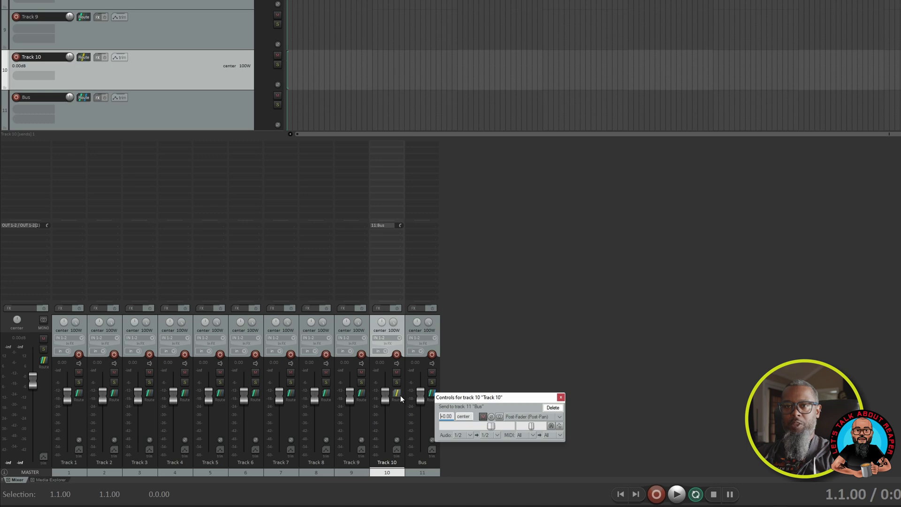
mouse_move(399, 402)
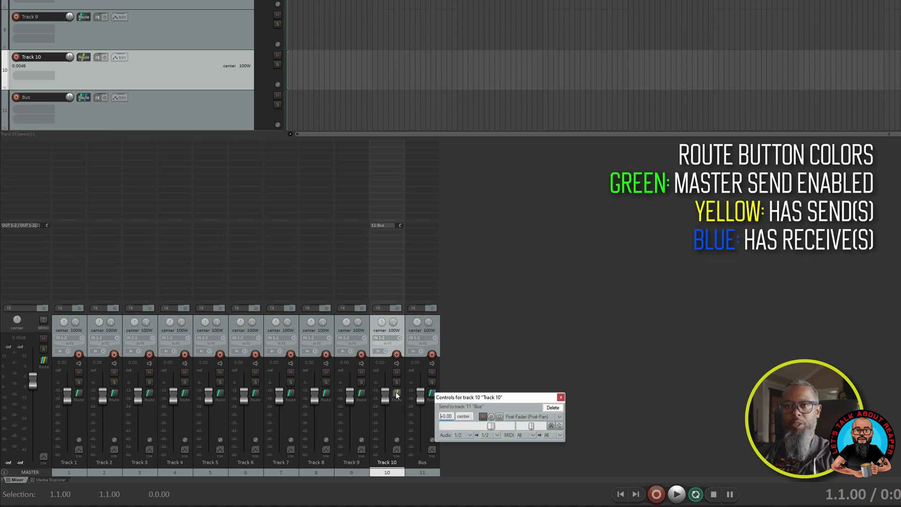
click(397, 395)
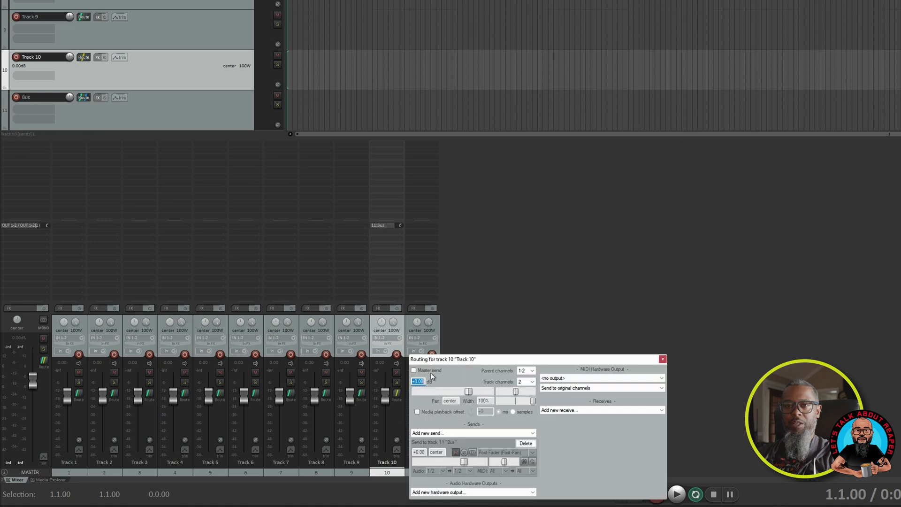
click(662, 359)
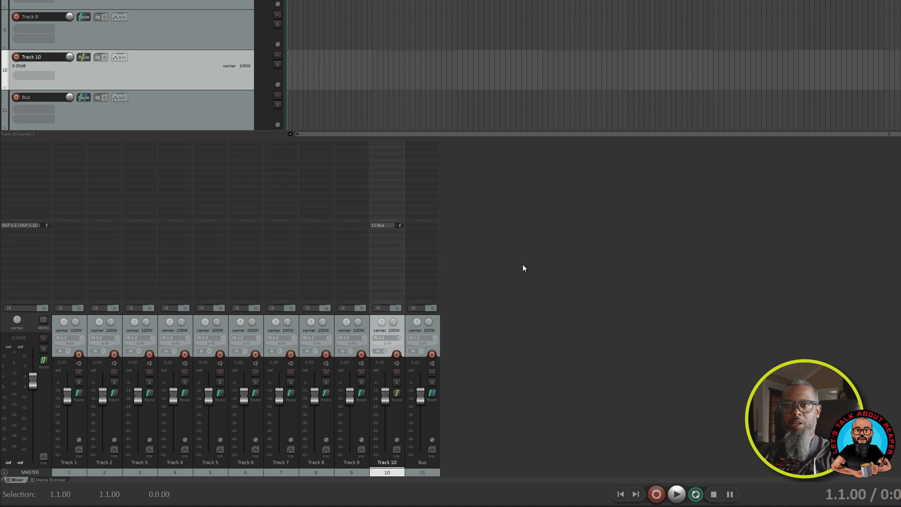
alt+click(395, 226)
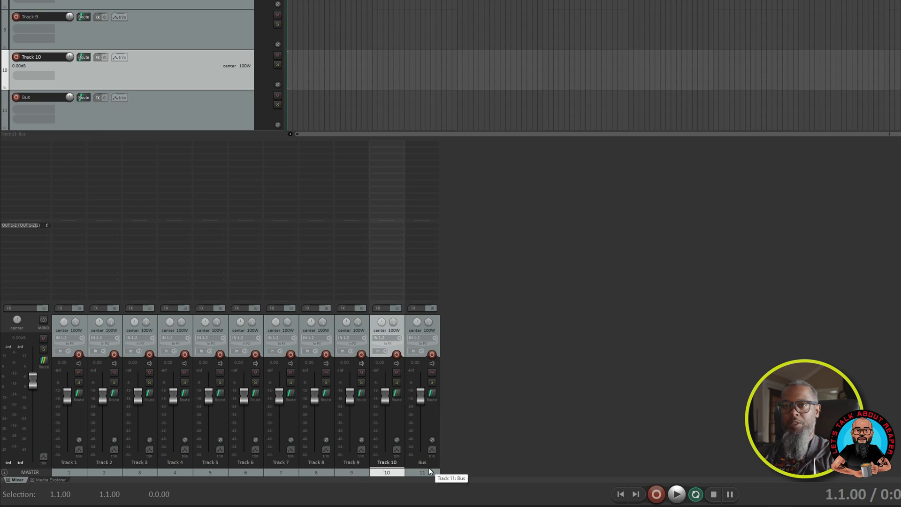
Select Tracks 7, 8 and 9 and route them to the Bus
click(286, 473)
shift+click(386, 473)
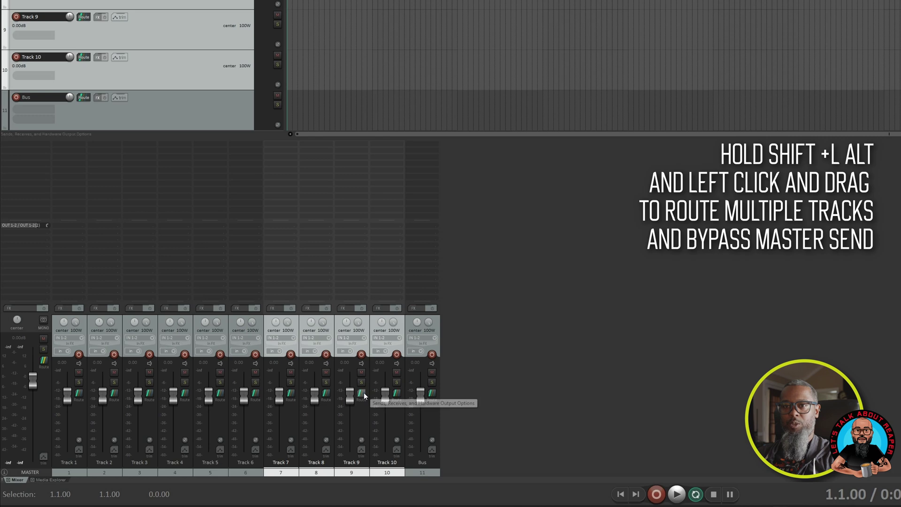
drag(362, 396, 433, 400)
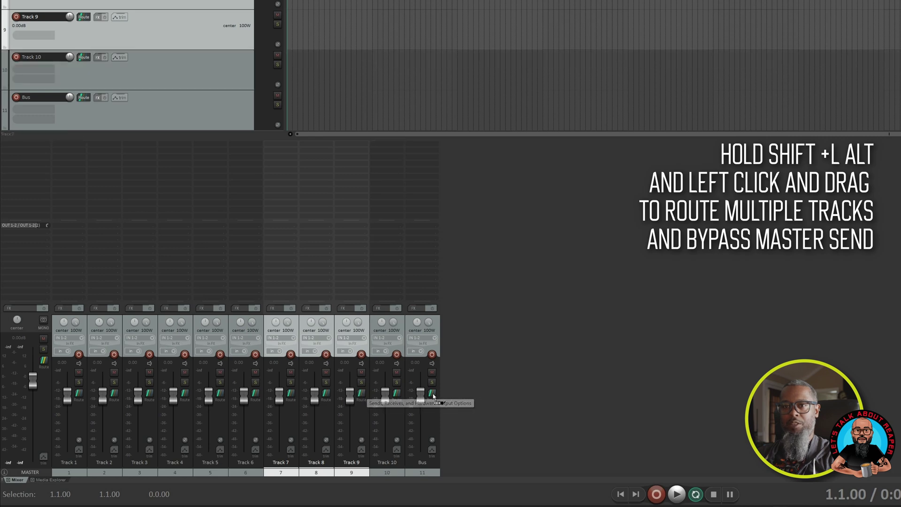
drag(434, 397, 429, 397)
Check the Bus and Track 9 routing windows, confirming Track 9's master send is disabled
click(432, 395)
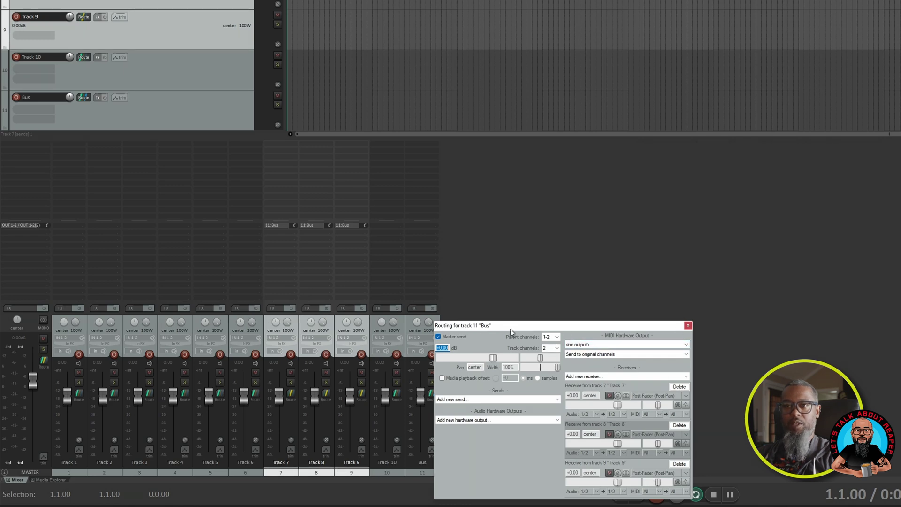
click(688, 325)
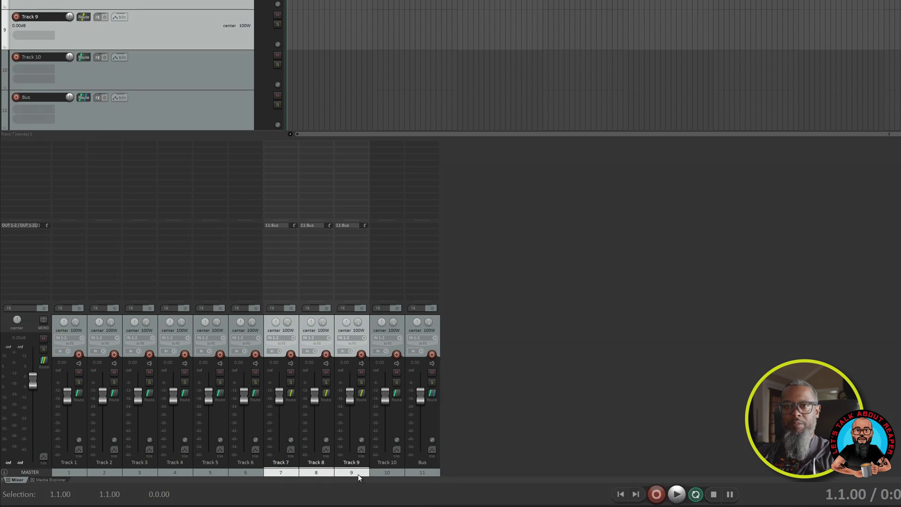
mouse_move(365, 397)
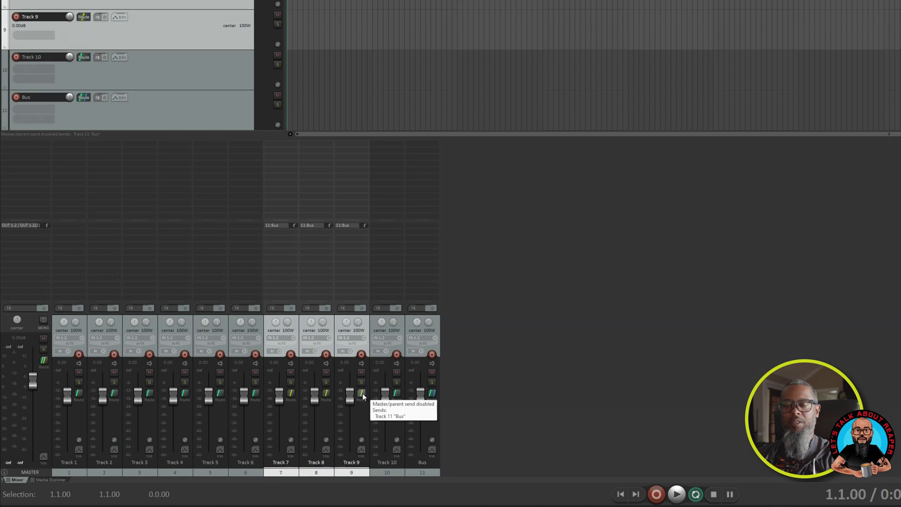
click(361, 395)
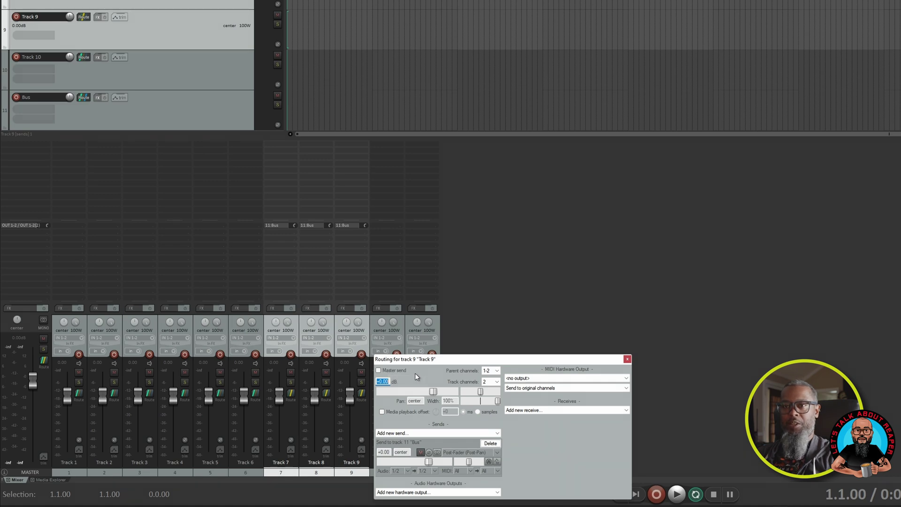
click(628, 359)
Remove the Bus sends from Tracks 9 and 8, then deselect Tracks 7–9
alt+click(338, 226)
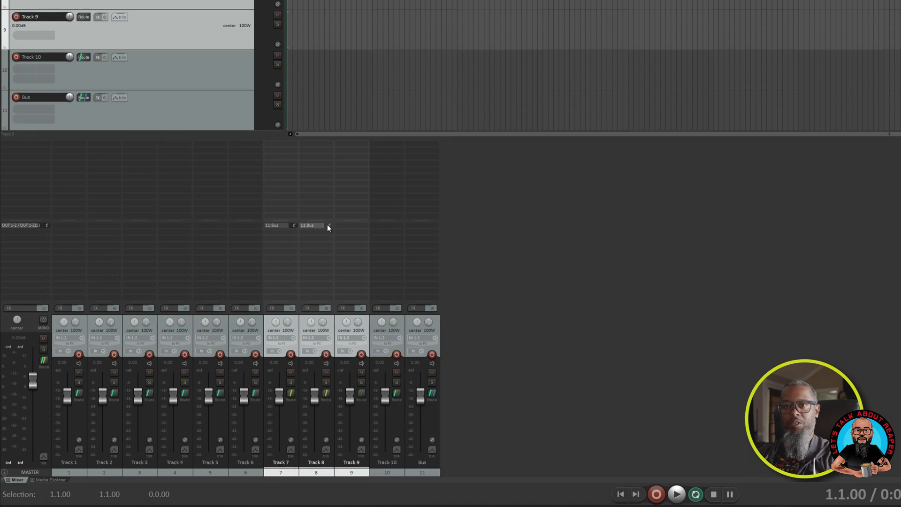
alt+click(319, 224)
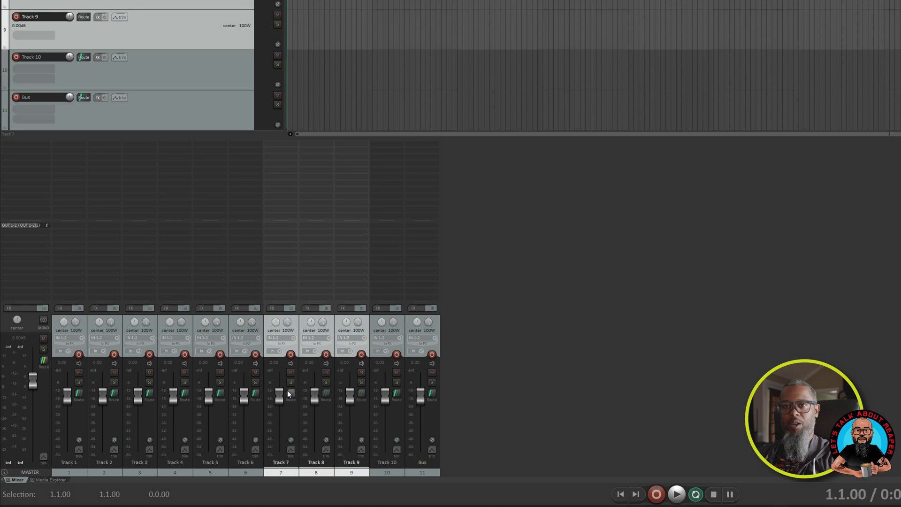
click(609, 407)
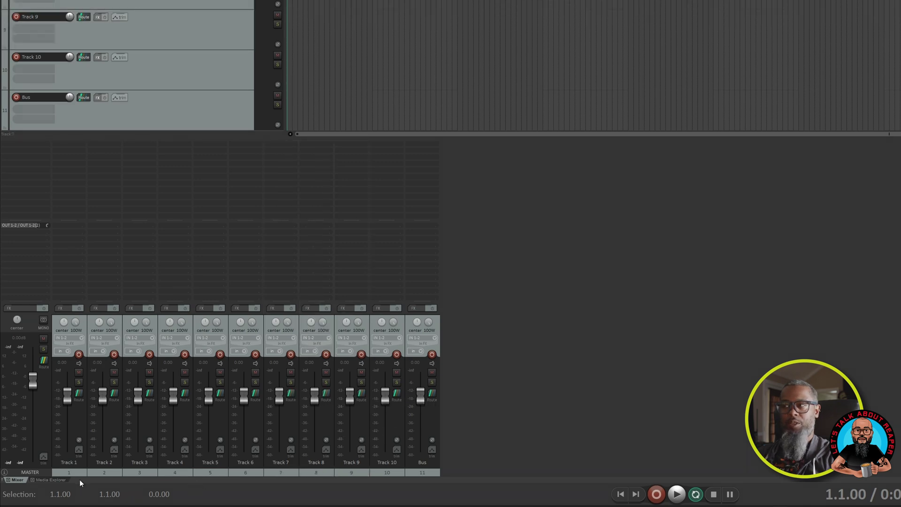
Select Tracks 1, 3, 5, 7 and 9 together
click(67, 473)
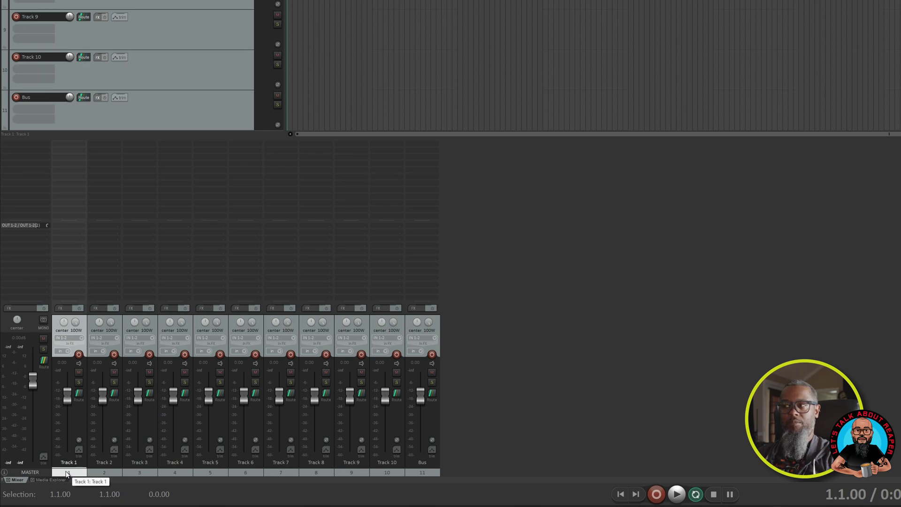
ctrl+click(140, 473)
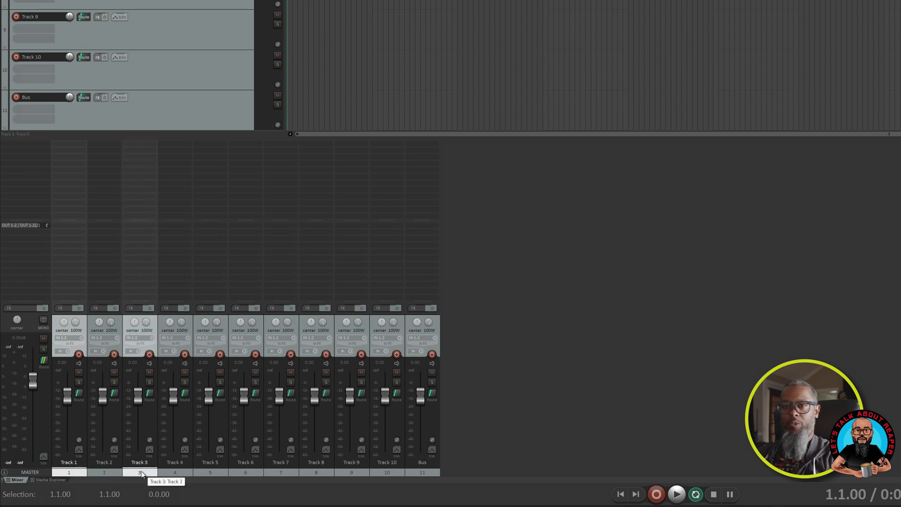
ctrl+click(215, 471)
ctrl+click(280, 472)
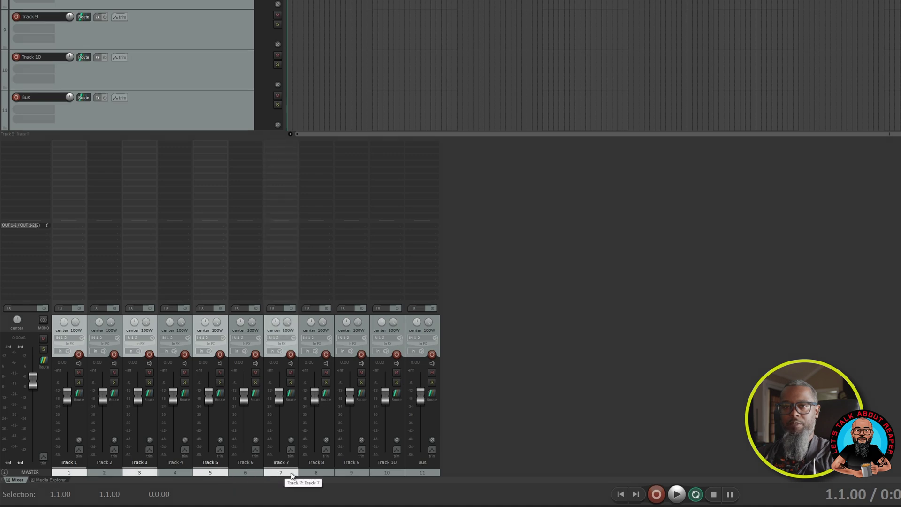
ctrl+click(359, 474)
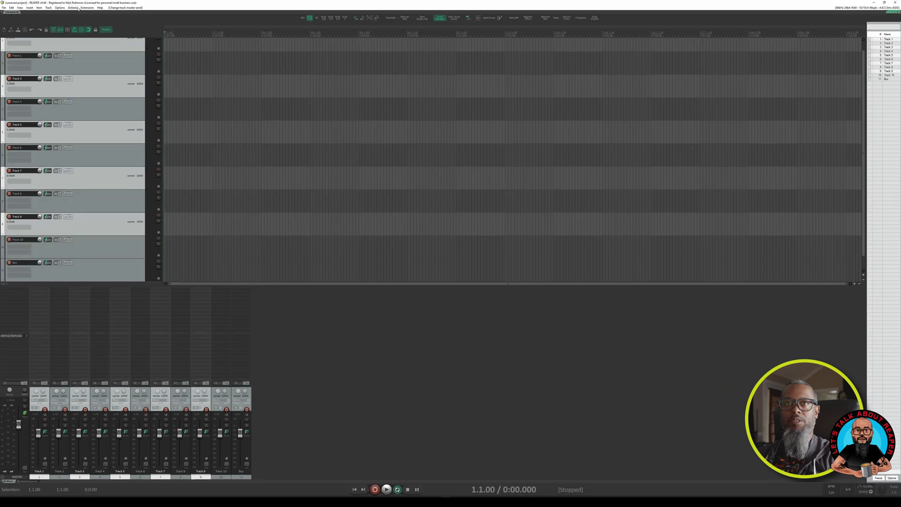
click(73, 8)
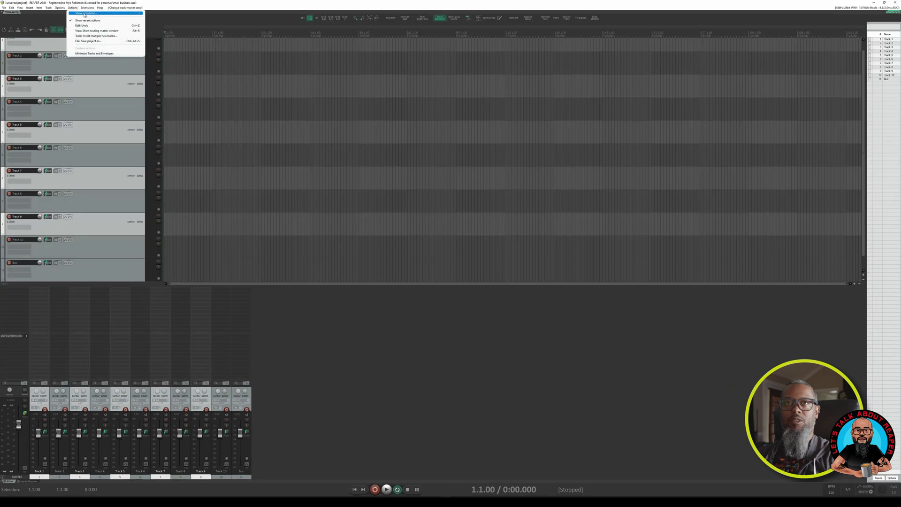
Filter the action list for 'buss' and pick the MB_Buss Driver script
click(85, 13)
text(buss)
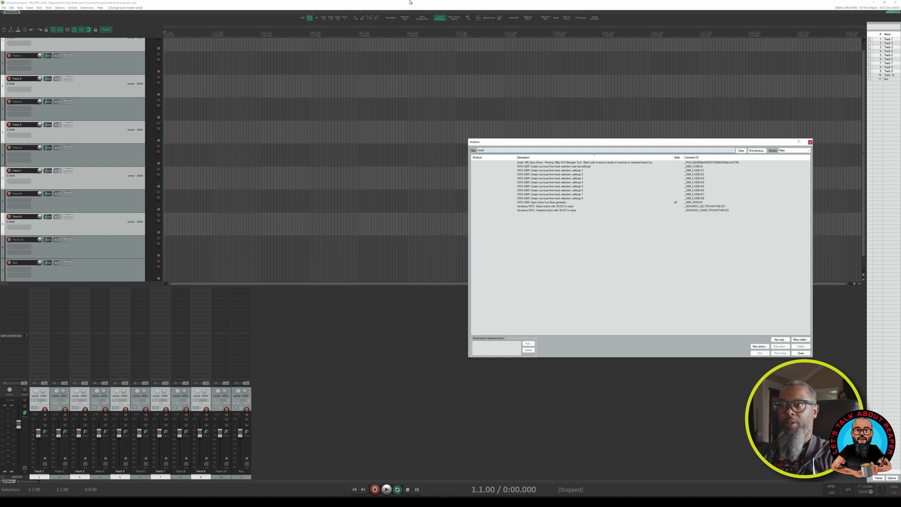
click(551, 163)
Run Buss Driver and set the sends it adds to Pre-Fader (Post-FX)
click(760, 353)
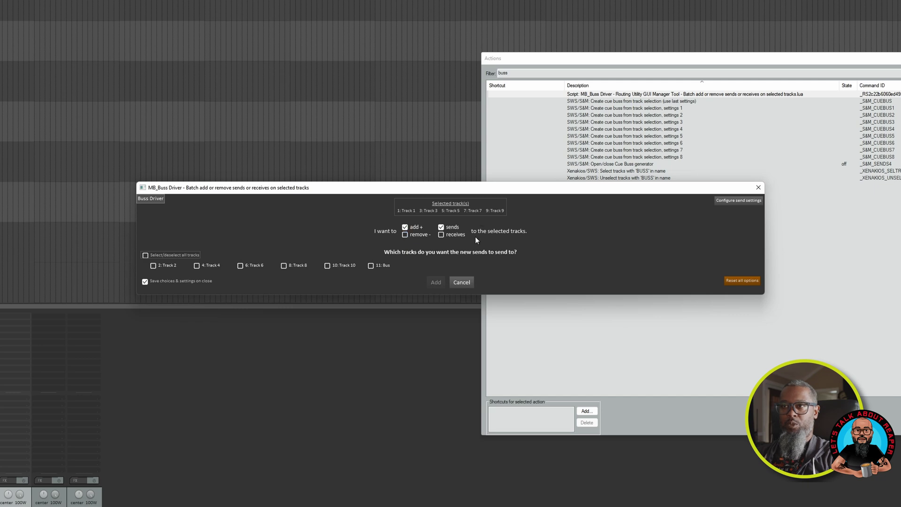
click(737, 206)
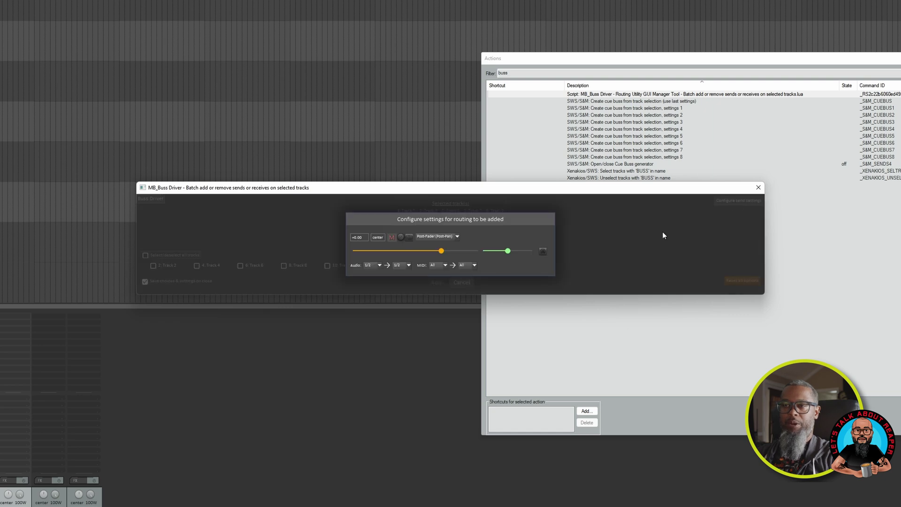
click(455, 236)
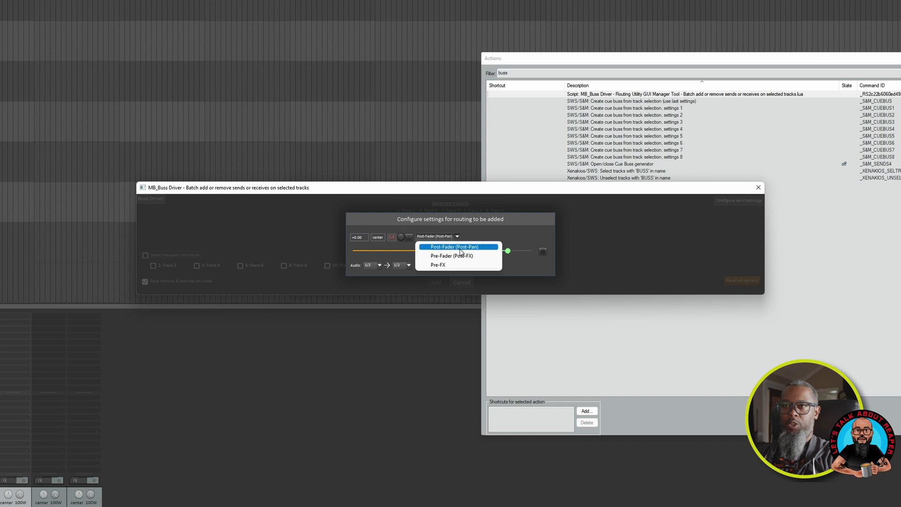
click(463, 257)
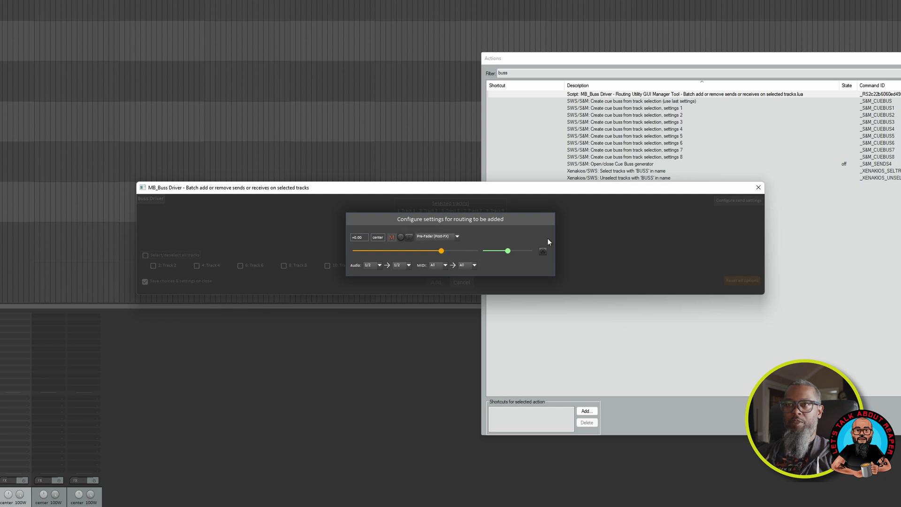
click(612, 242)
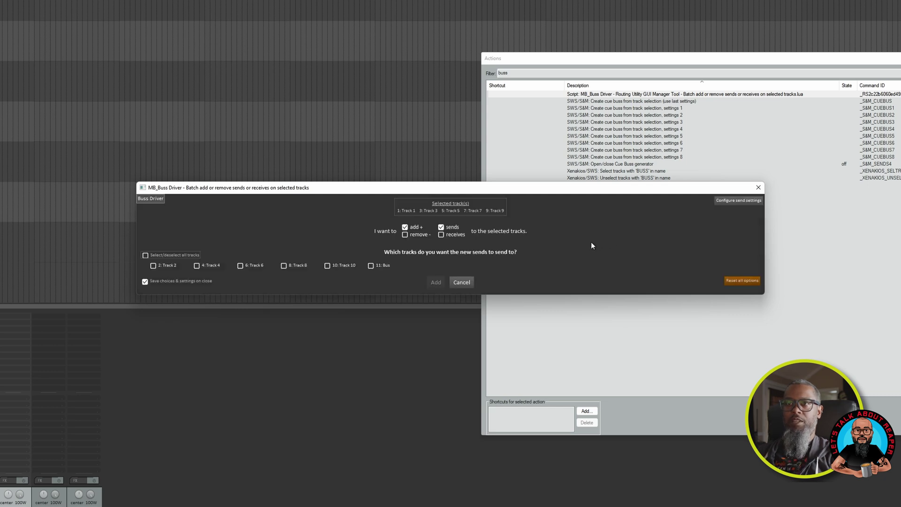
In Buss Driver, choose '11: Bus' as destination and add sends from Tracks 1, 3, 5, 7, 9
click(371, 266)
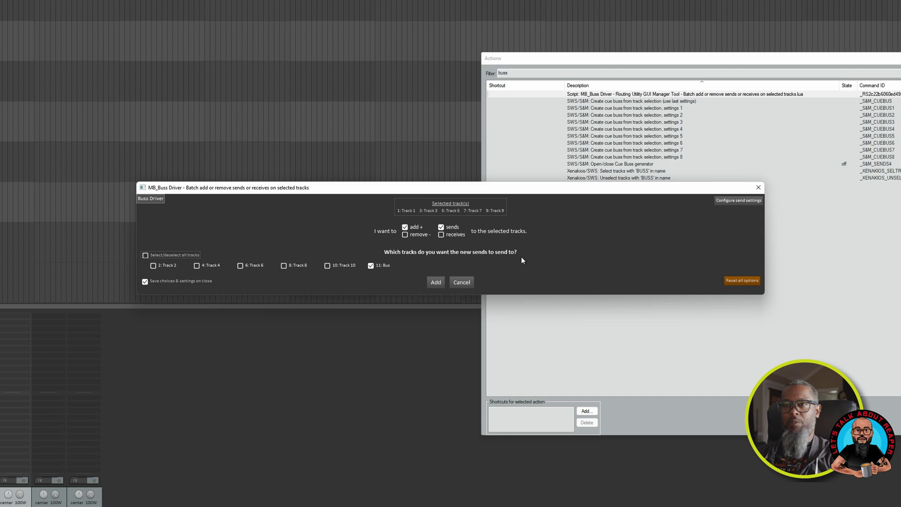
click(435, 284)
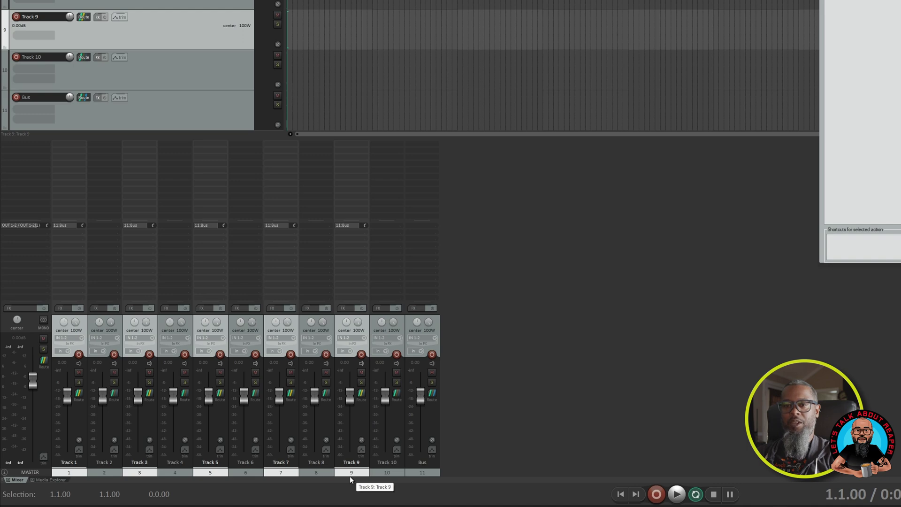
Disable Track 9's master/parent send from its Route button in the mixer
ctrl+click(362, 394)
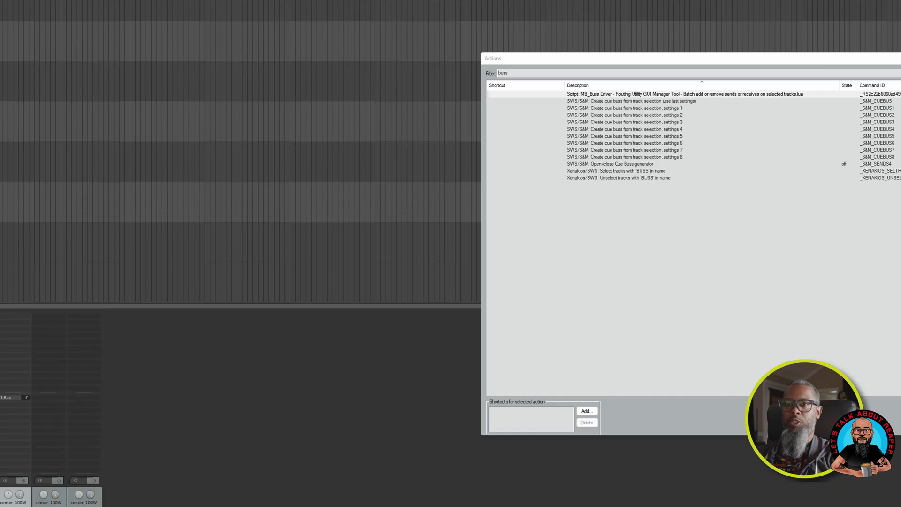
Rerun Buss Driver in 'remove -' mode with '11: Bus' checked to delete the Bus sends
key(Return)
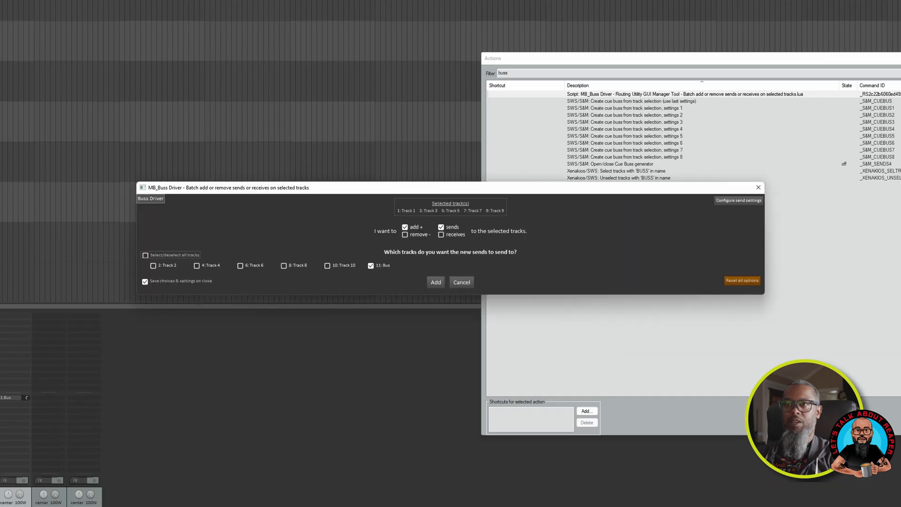
click(406, 237)
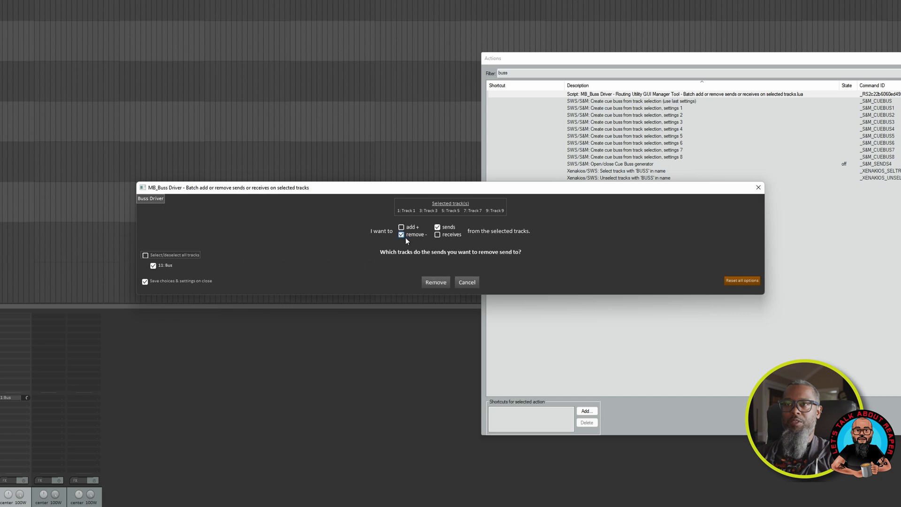
click(436, 282)
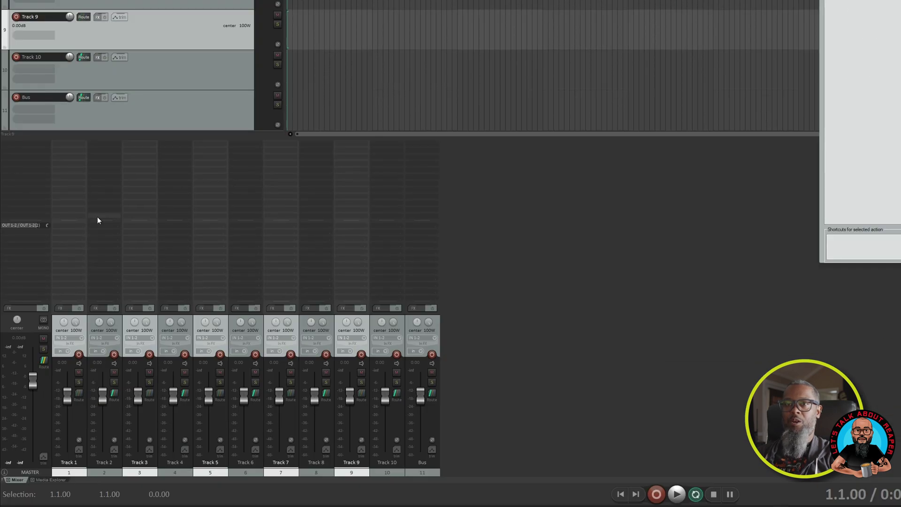